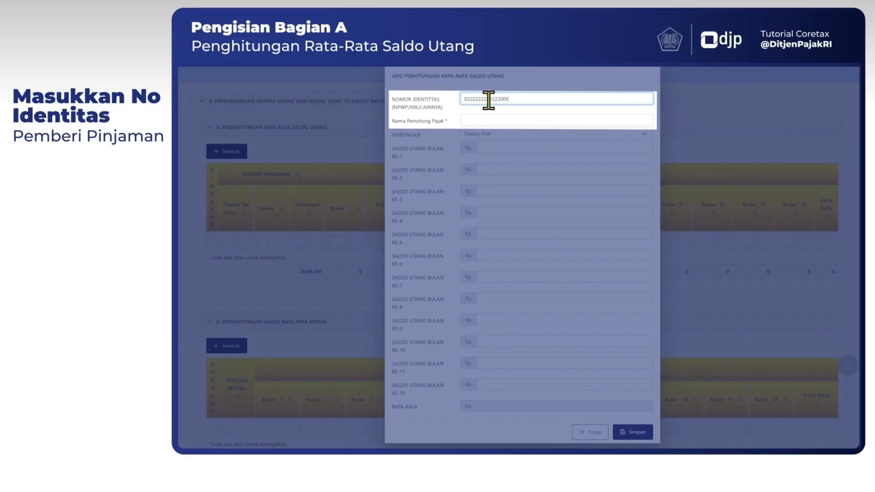
Enter Badan01 as the lender's name and set the relationship (Hubungan) to Independent.
left_click(486, 118)
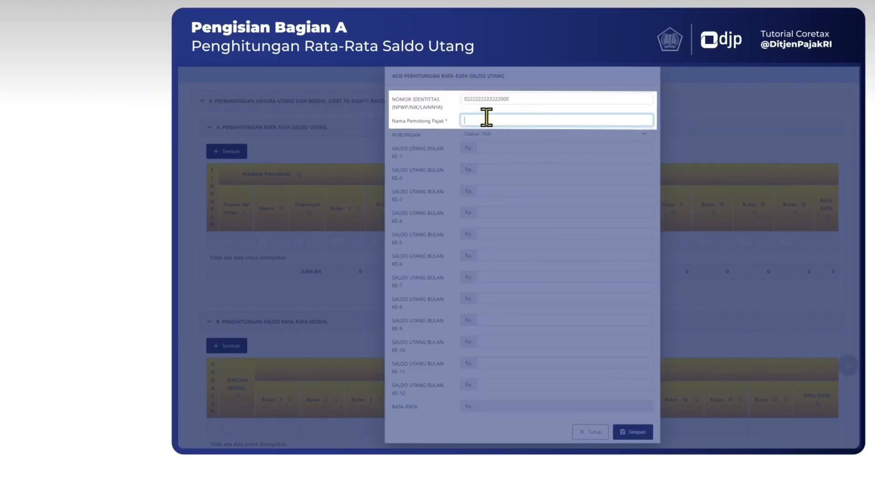
type("Badan01")
left_click(508, 134)
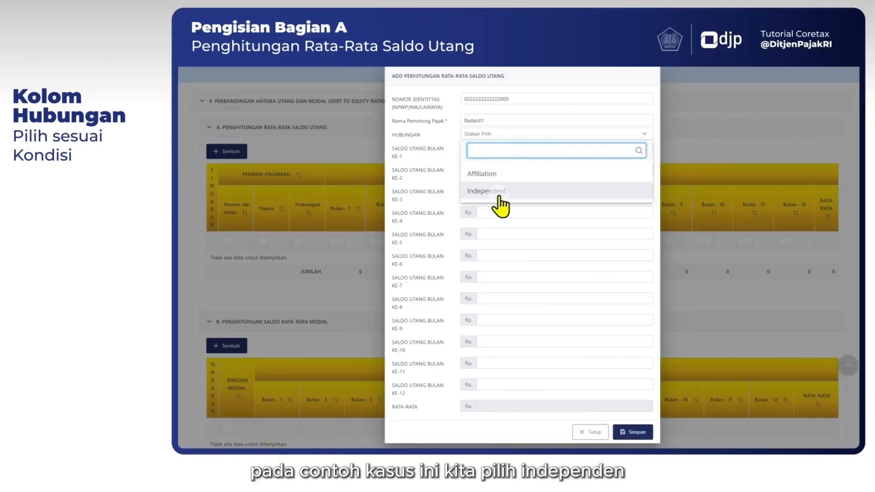
left_click(502, 191)
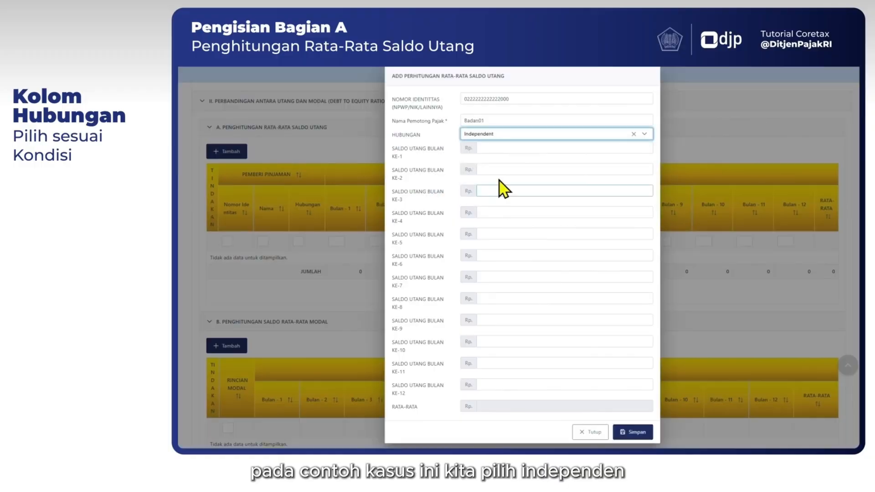
Set Badan01's debt balance for each of months 1 through 11 to Rp 650.000.000.
left_click(492, 147)
left_click(462, 81)
left_click(565, 148)
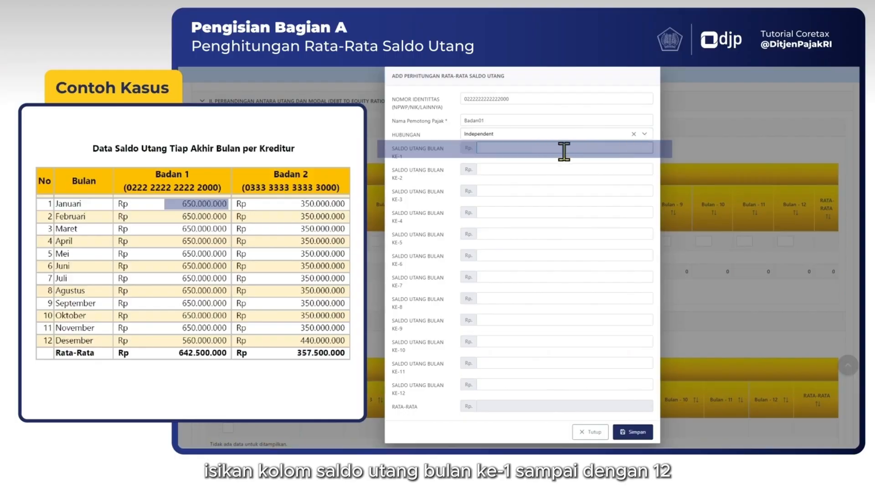
type("650.000.000")
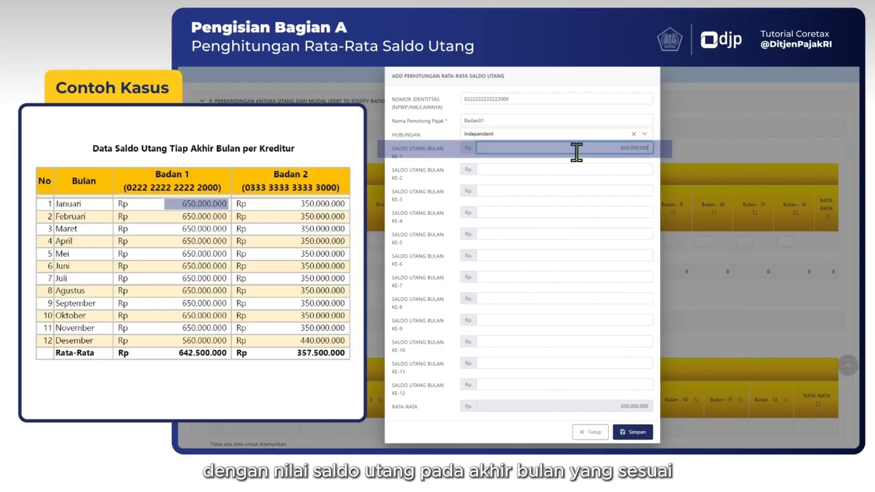
left_click(631, 168)
type("650000000")
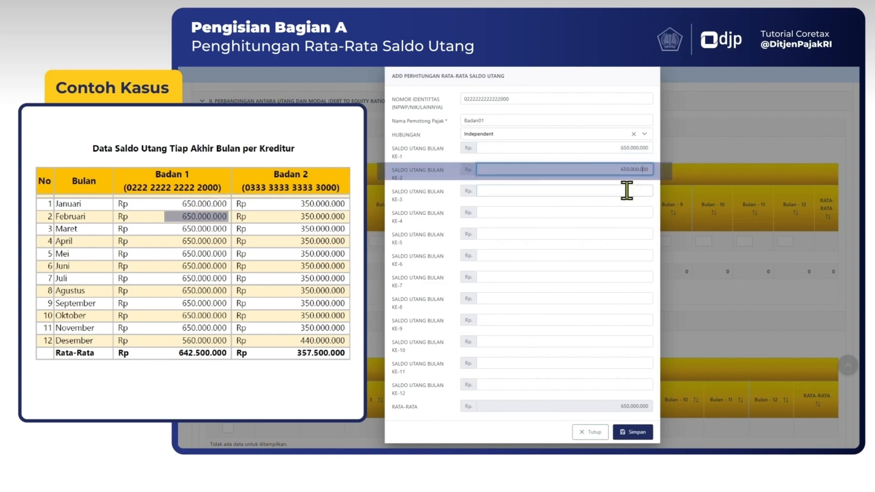
left_click(627, 192)
type("650000000")
left_click(625, 212)
type("650000000")
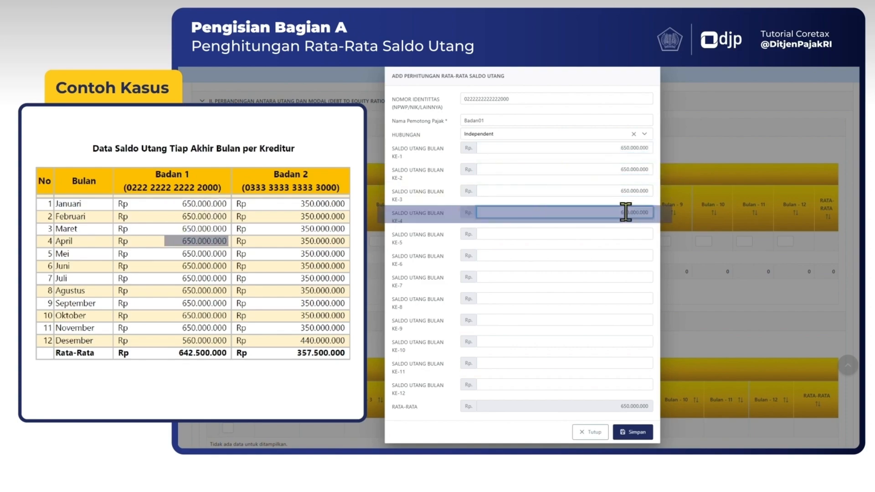
left_click(628, 234)
type("650000000")
left_click(628, 255)
type("650000000")
left_click(628, 277)
type("650000000")
left_click(626, 298)
type("650000000")
left_click(627, 319)
type("650000000")
left_click(627, 341)
type("650000000")
left_click(629, 363)
type("650000000")
Set Badan01's month 12 debt balance to Rp 560.000.000 and save the lender entry.
left_click(627, 384)
type("56.000.000")
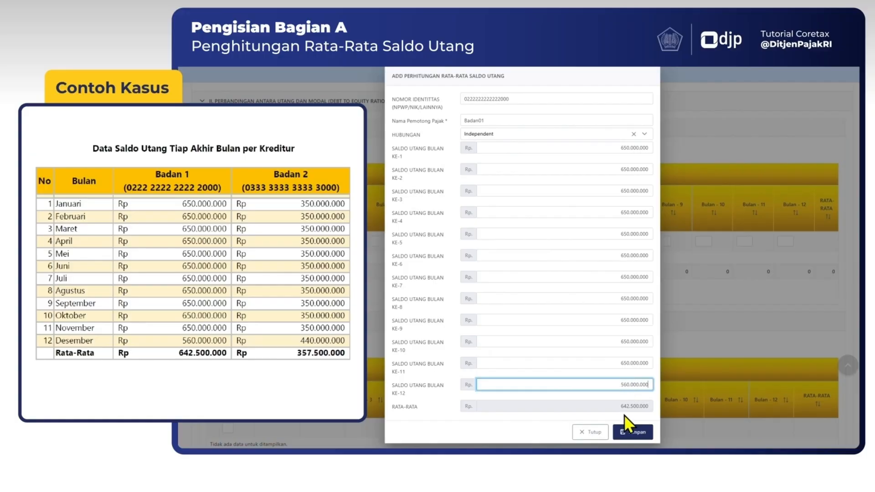
left_click(628, 433)
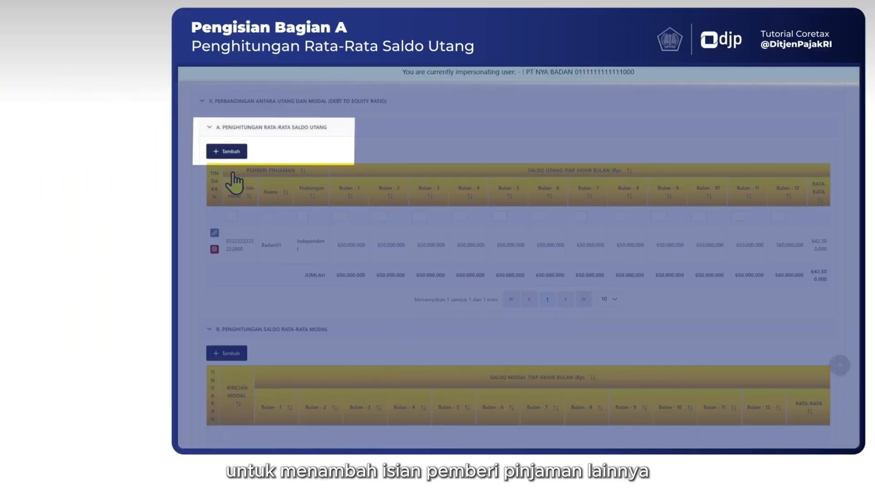
Add a second lender to the average debt table with its identity number, the name Badan02 and the relationship Independent.
left_click(229, 154)
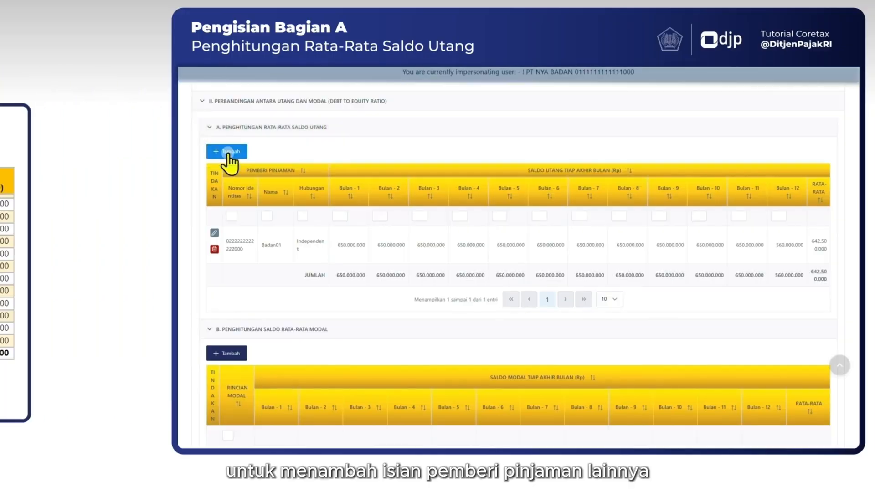
left_click(470, 94)
type("0333333333333000")
left_click(492, 119)
type("Badan02")
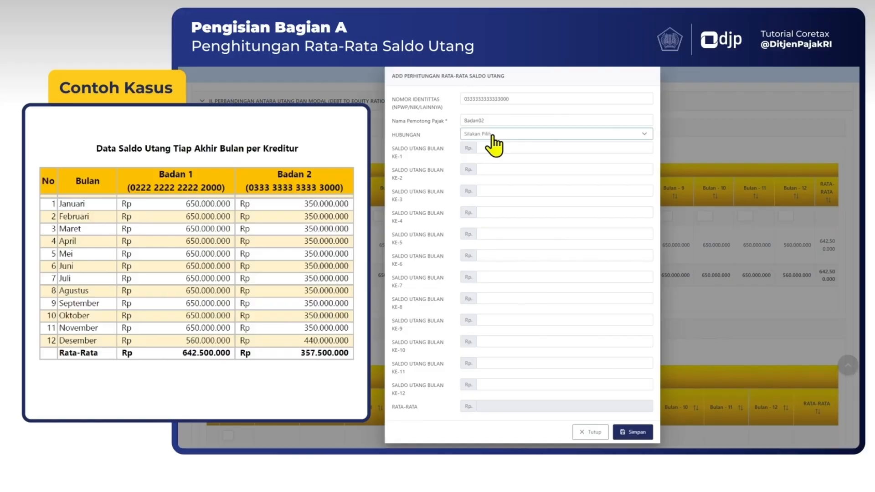
left_click(506, 134)
left_click(511, 160)
Set Badan02's debt balances to Rp 350.000.000 for months 1 to 11 and Rp 440.000.000 for month 12, and save the entry.
left_click(514, 145)
type("350000000")
left_click(594, 168)
type("350000000")
key("Tab")
type("350000000")
key("Tab")
type("440000000")
left_click(631, 433)
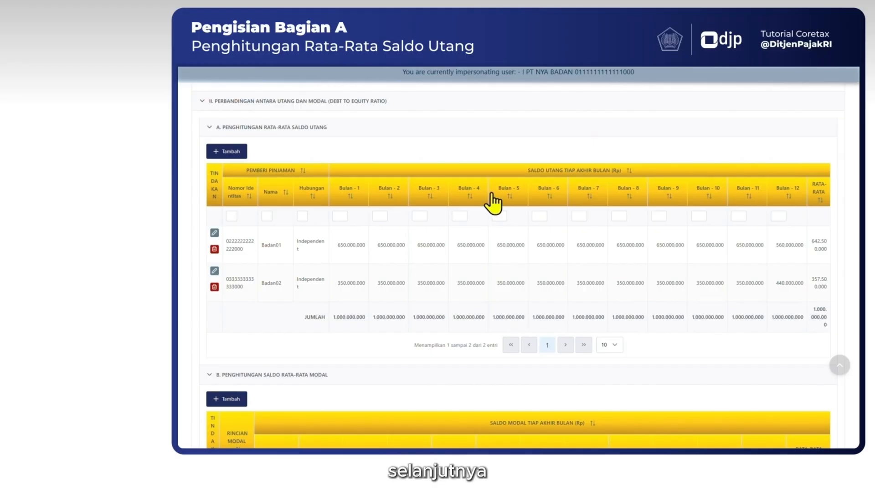
Add an average capital balance entry in part B with Modal Saham as the capital detail.
scroll(410, 119, "down", 5)
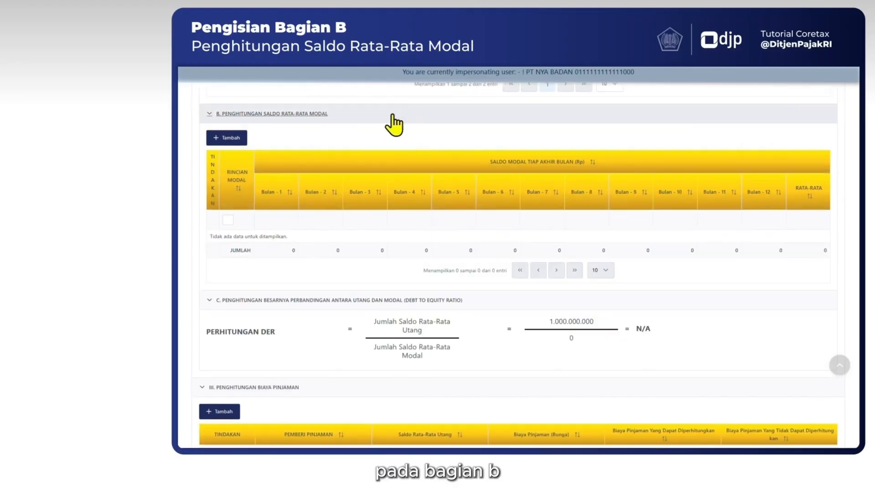
left_click(226, 139)
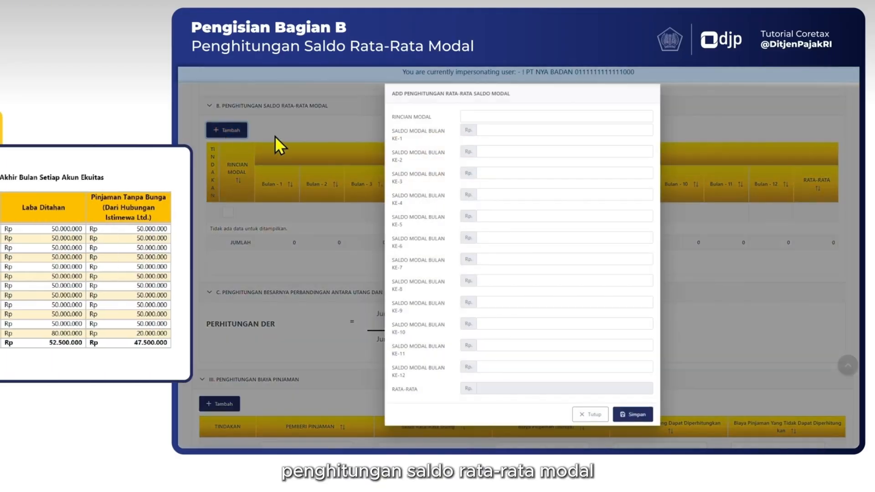
type("Modal Saham")
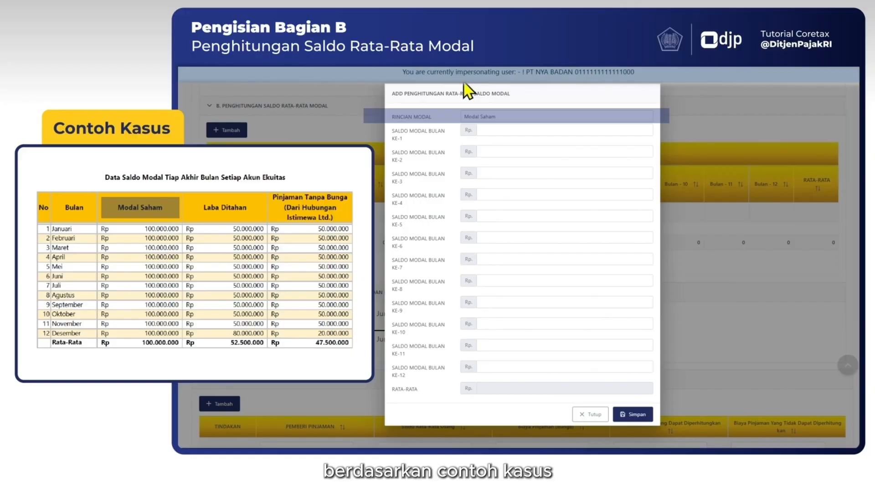
Set the Modal Saham balance to Rp 100.000.000 for all twelve months and save the entry.
left_click(505, 130)
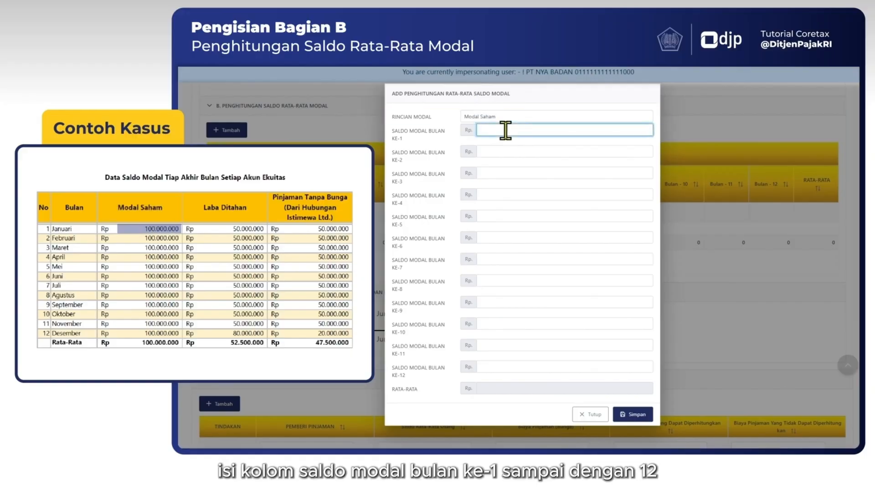
type("100.000.000")
type("100.000.000")
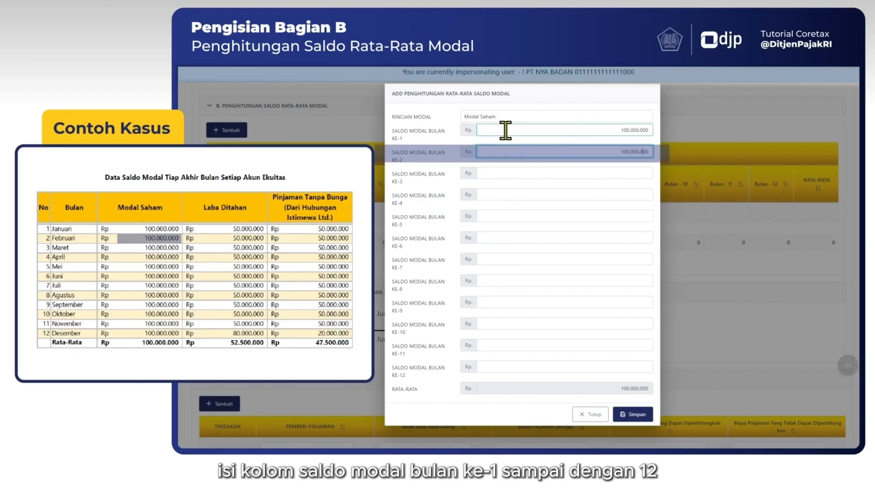
key("Tab")
type("100.000.000")
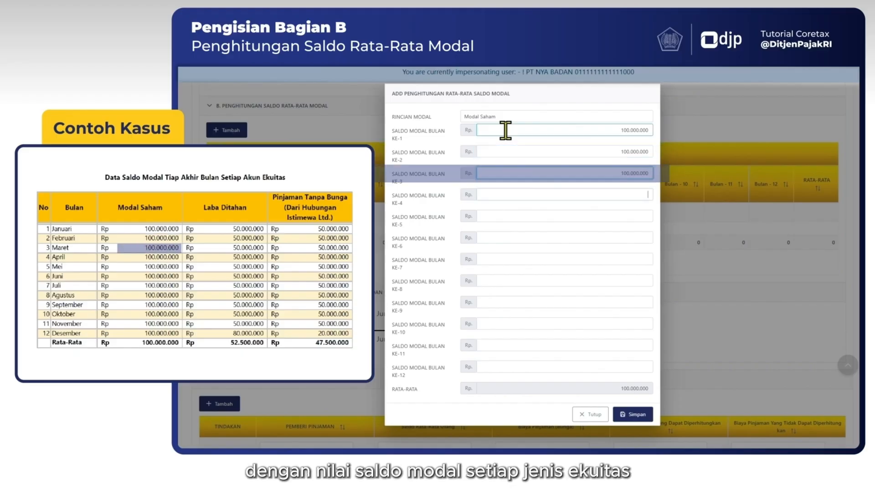
type("100.000.000")
key("Tab")
type("100.000.000")
key("Tab")
type("100.000.000")
key("Tab")
type("100.000.000")
key("Tab")
type("100.000.000")
key("Tab")
type("100.000.000")
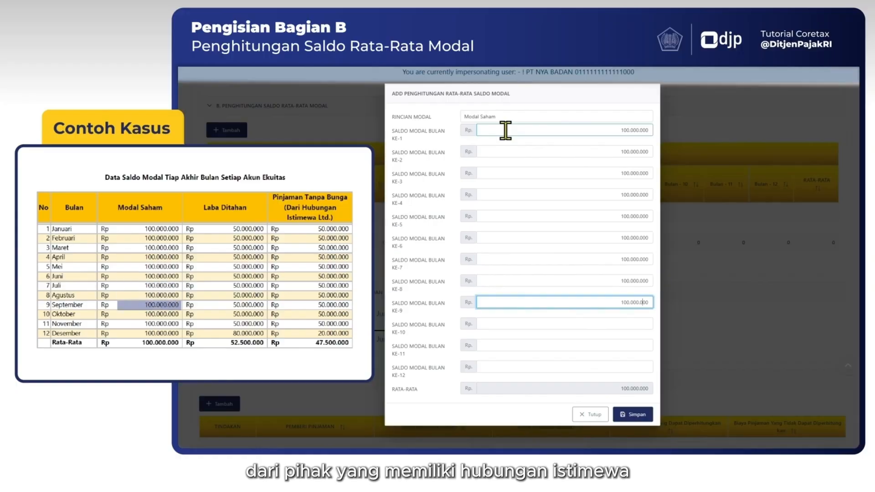
key("Tab")
type("100.000.000")
key("Tab")
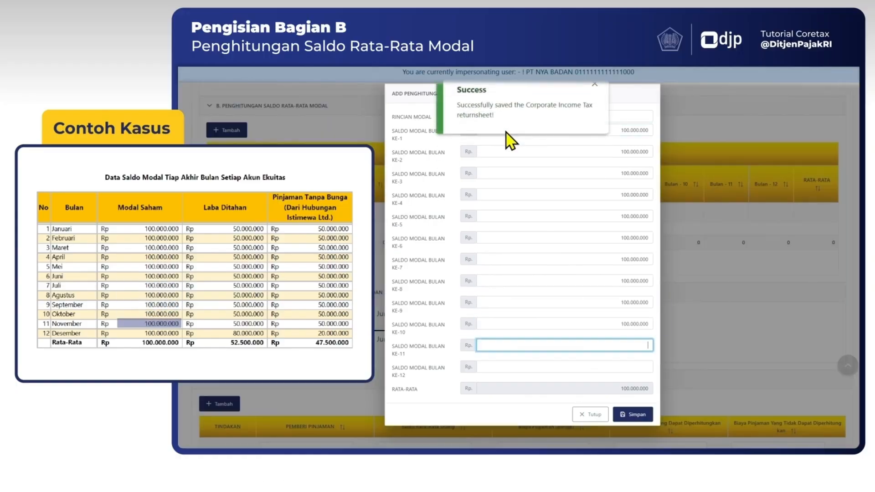
type("100.000.000")
key("Tab")
type("100.000.000")
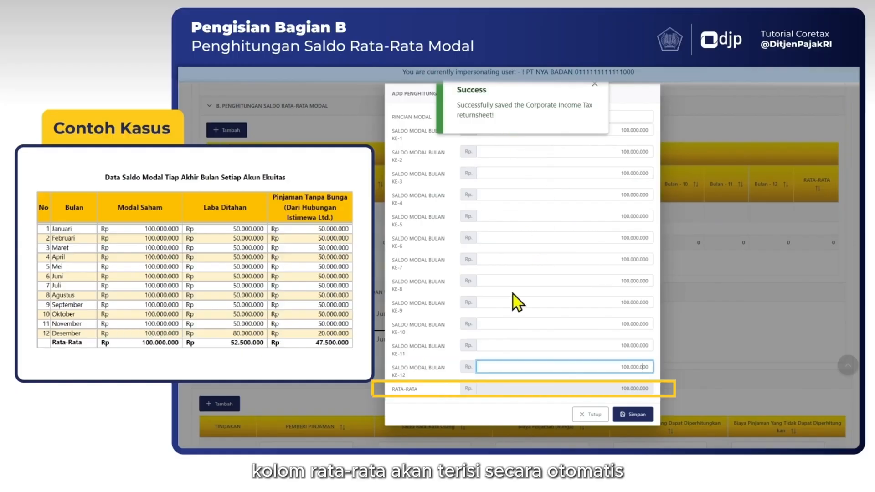
left_click(625, 414)
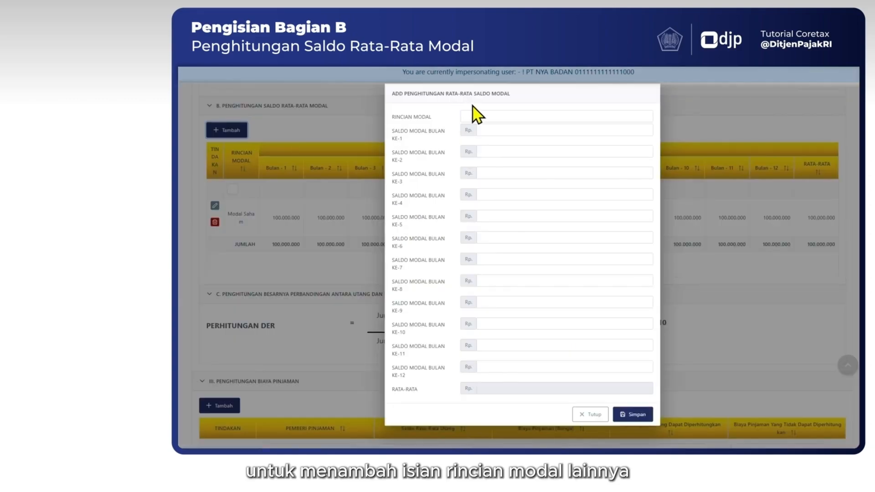
Add another capital entry in part B with Laba Ditahan as the capital detail.
left_click(472, 114)
type("La")
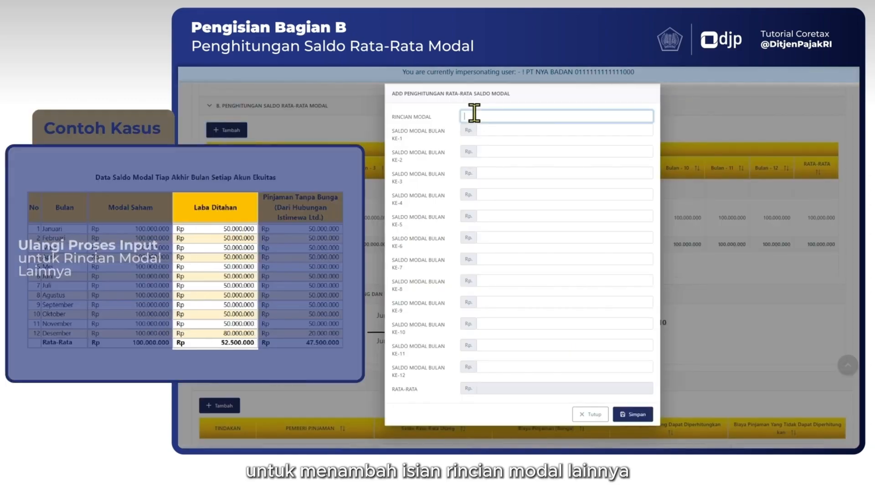
type("b")
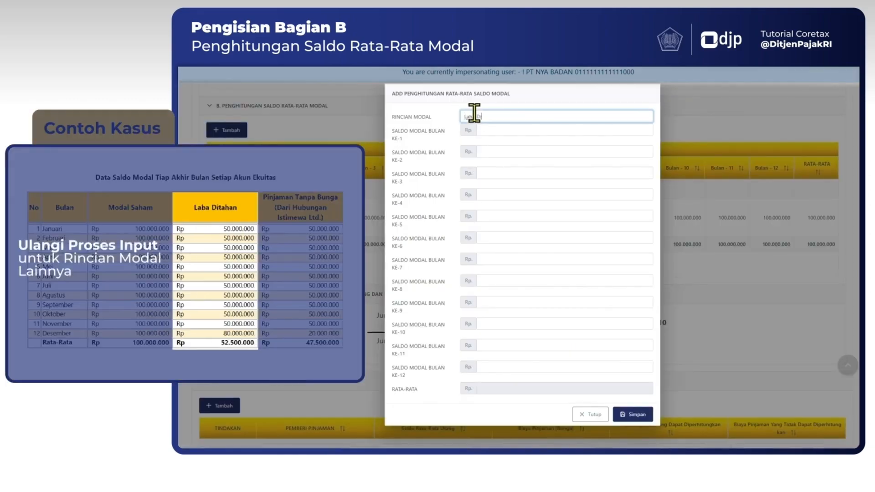
type("a Ditahan")
Set the Laba Ditahan balances to Rp 50.000.000 for months 1 to 11 and Rp 80.000.000 for month 12, and save the entry.
left_click(508, 133)
type("50000000")
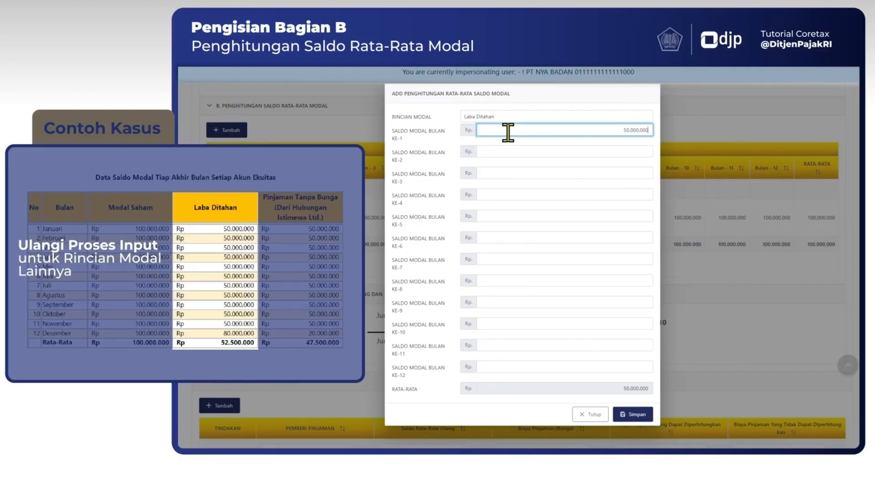
key("ctrl+a")
key("ctrl+c")
left_click(552, 156)
key("ctrl+v")
key("Tab")
key("ctrl+v")
key("Tab")
key("ctrl+v")
key("Tab")
key("ctrl+v")
key("Tab")
key("ctrl+v")
key("Tab")
key("ctrl+v")
key("Tab")
key("ctrl+v")
key("Tab")
key("ctrl+v")
key("Tab")
key("ctrl+v")
key("Tab")
key("ctrl+v")
key("Tab")
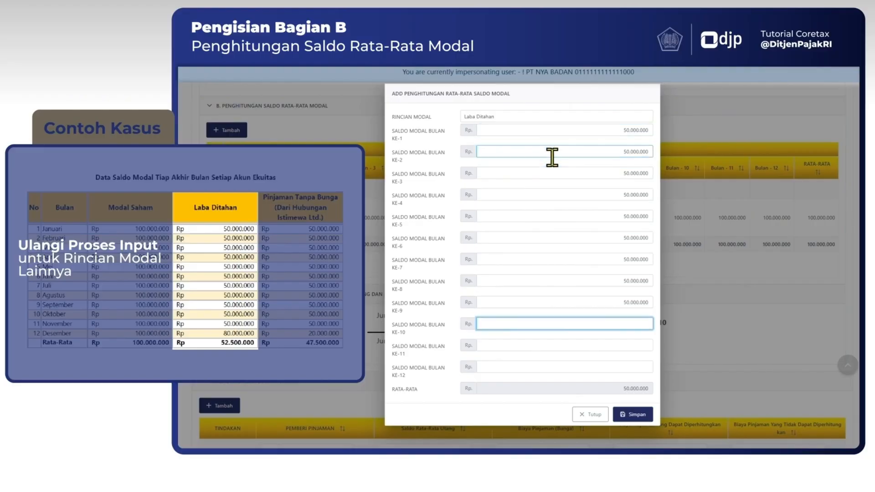
type("80000000")
left_click(630, 417)
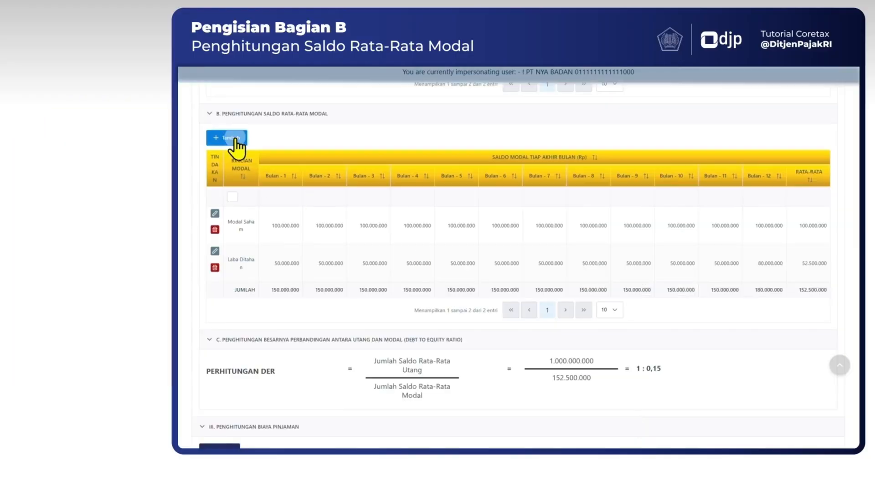
Add a third capital entry in part B with the detail Pinjaman Tanpa Bunga dari Hubungan Istimewa Ltd.
left_click(233, 134)
left_click(492, 115)
type("Pinjaman Tanpa Bunga dari Hubungan Istimewa Ltd")
Set the interest-free loan balances to Rp 50.000.000 for months 1 to 11 and Rp 20.000.000 for month 12, and save the entry.
left_click(518, 132)
type("5")
key("ctrl+c")
left_click(506, 155)
key("ctrl+v")
key("Tab")
key("ctrl+v")
key("Tab")
key("ctrl+v")
key("Tab")
key("ctrl+v")
key("Tab")
key("ctrl+v")
key("Tab")
key("ctrl+v")
key("Tab")
key("ctrl+v")
key("Tab")
key("ctrl+v")
key("Tab")
key("ctrl+v")
key("Tab")
key("ctrl+v")
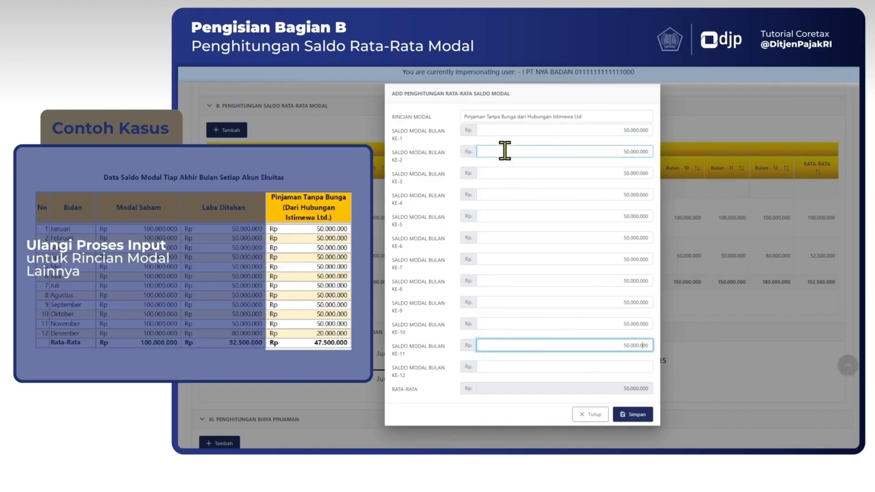
key("Tab")
type("20000000")
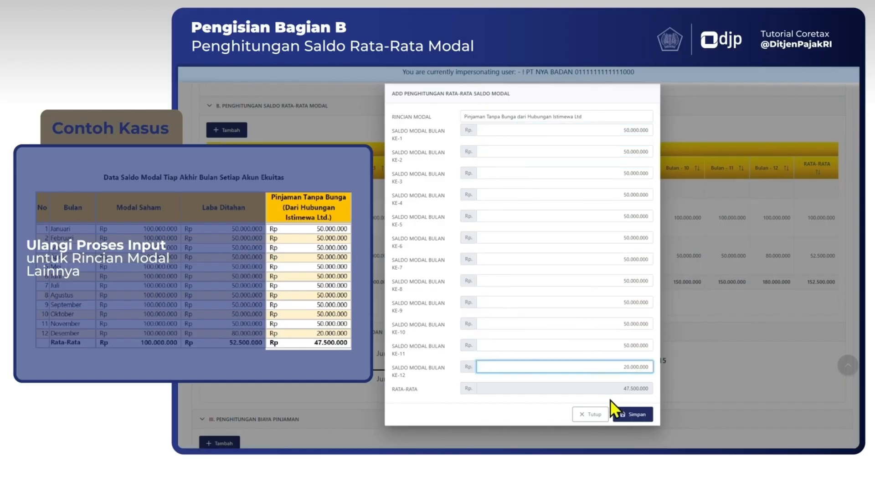
left_click(631, 416)
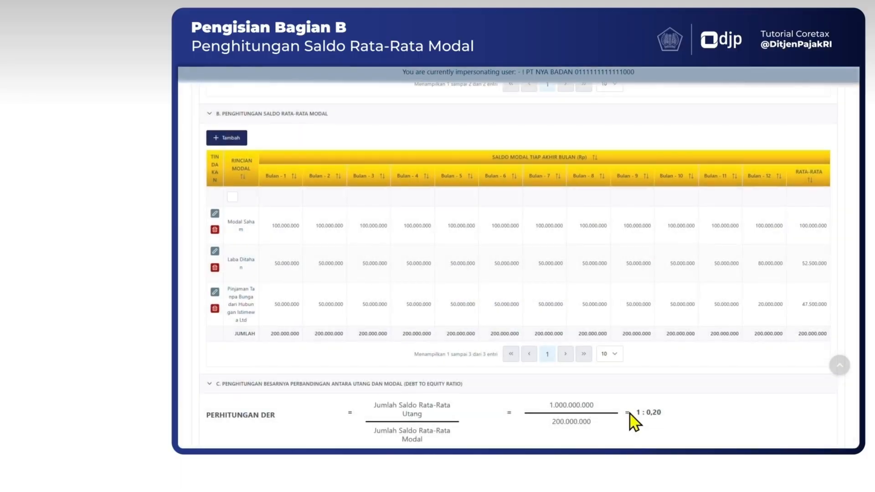
Add a borrowing cost entry in section III for lender Badan01 with an average debt balance of Rp 642.500.000.
scroll(371, 239, "down", 5)
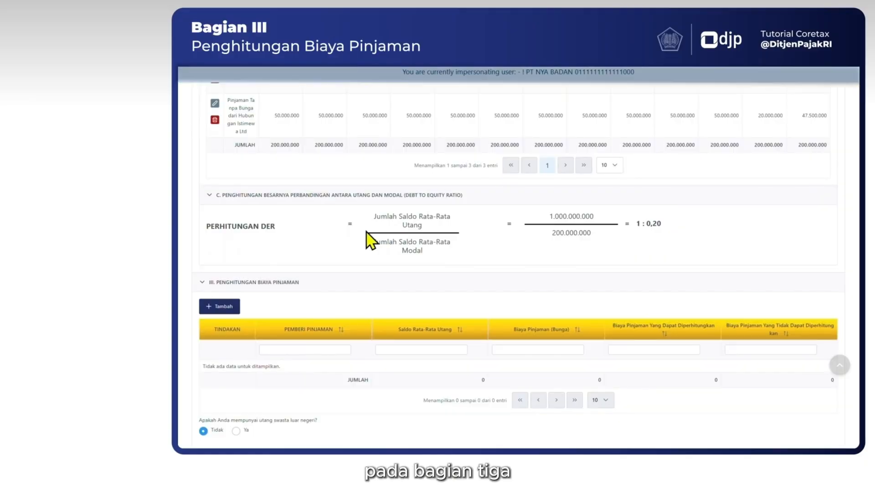
scroll(258, 245, "down", 2)
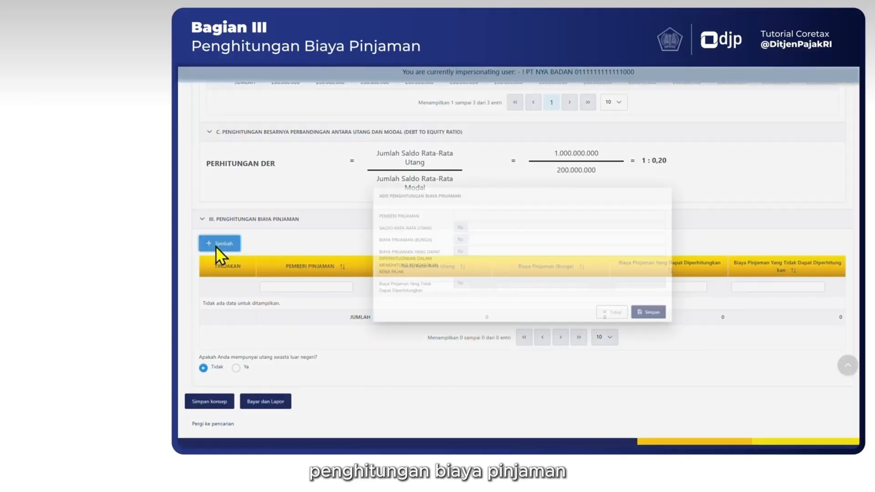
left_click(215, 246)
left_click(455, 207)
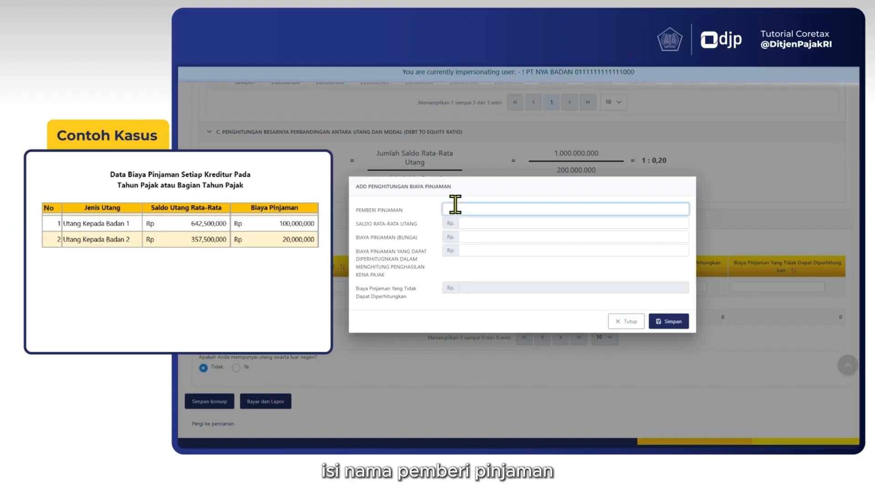
type("Badan 1")
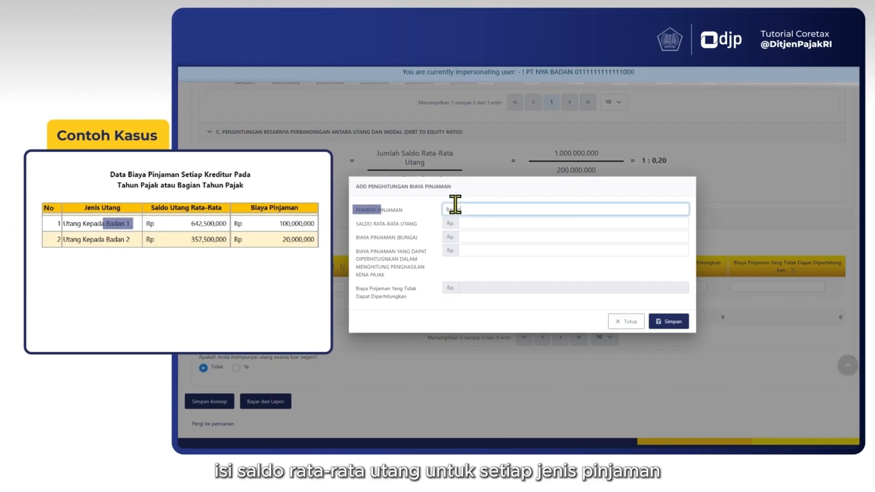
left_click(482, 221)
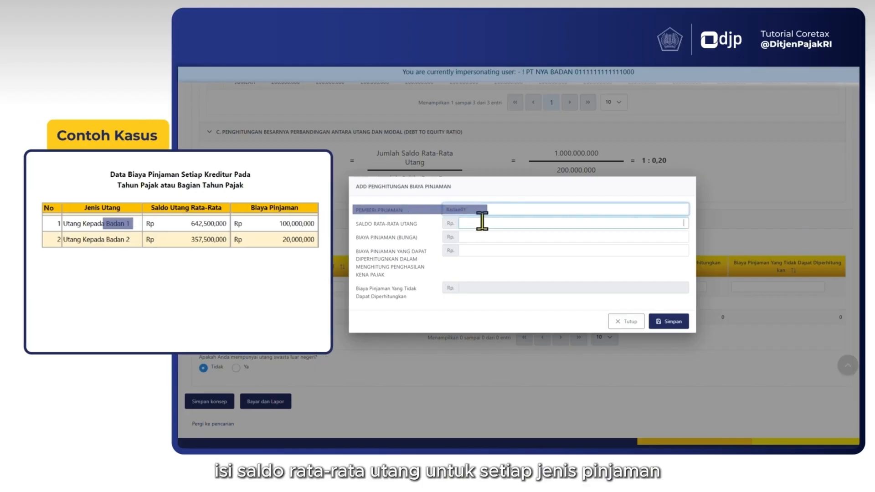
type("642")
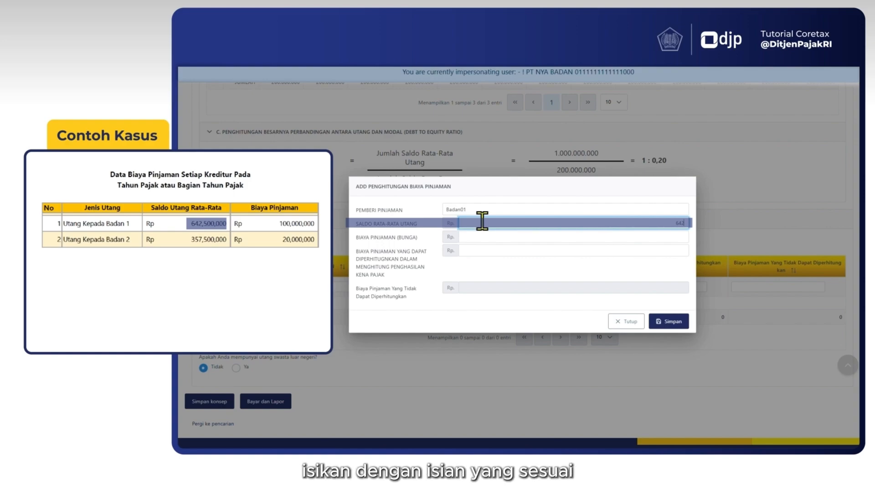
type("5000000")
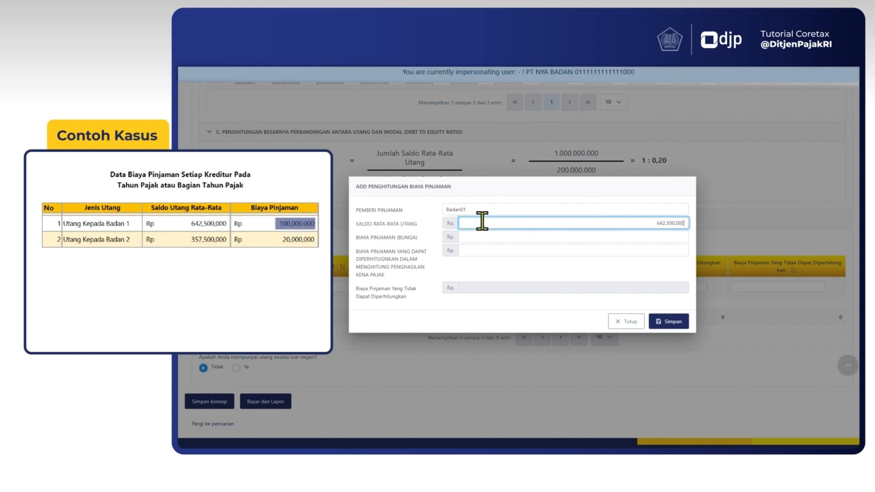
Set Badan01's interest cost to Rp 100.000.000 and its deductible borrowing cost to Rp 80.000.000, and save the entry.
key("Tab")
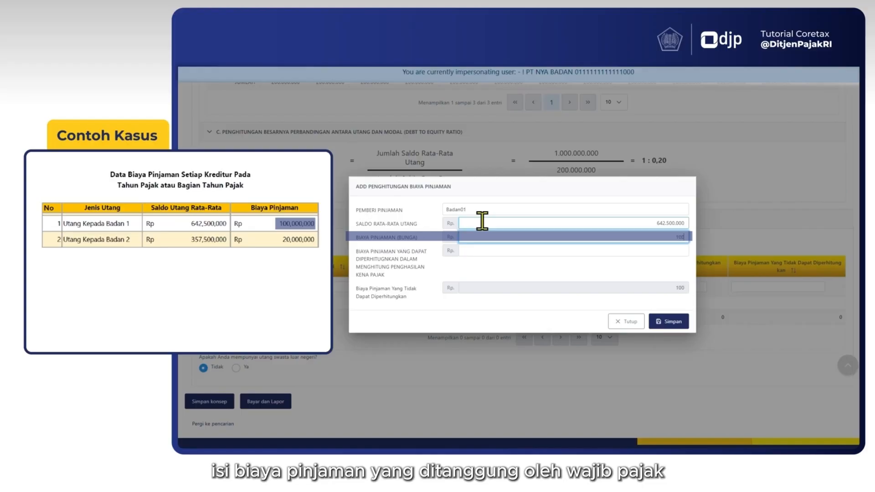
type("100.000.000")
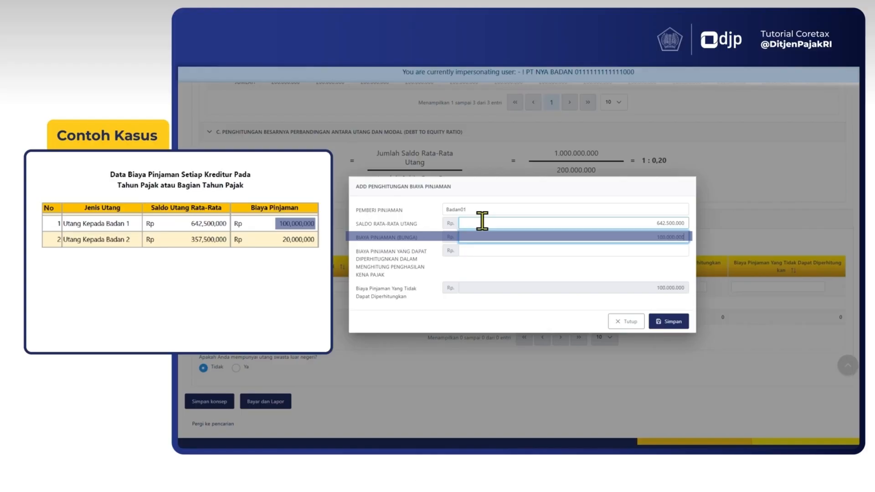
key("Tab")
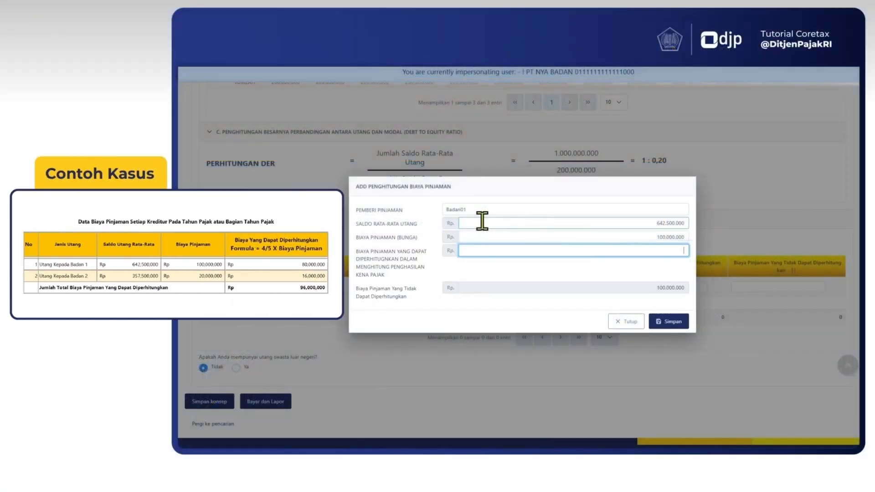
type("80000000")
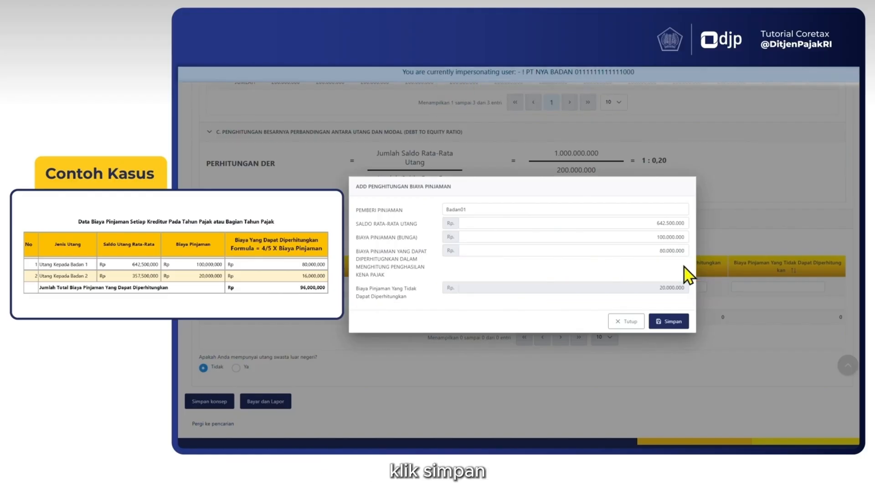
left_click(675, 320)
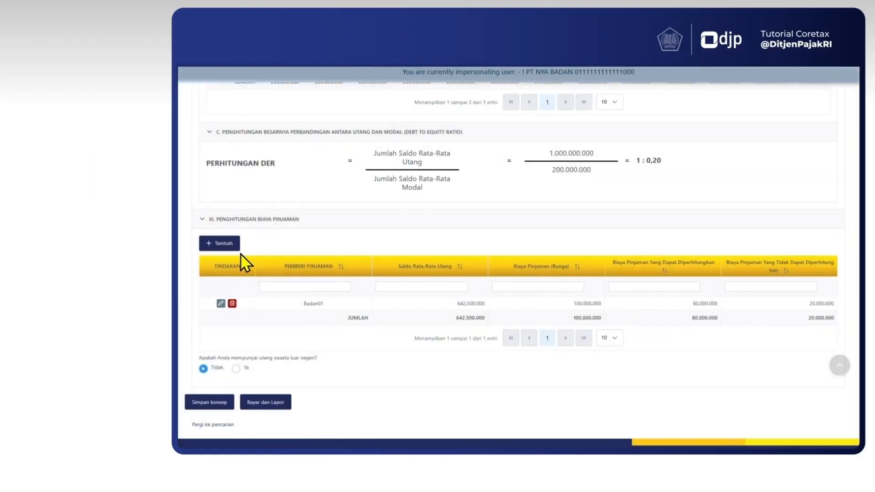
Add and save a borrowing cost entry for Badan02 with average debt Rp 357.500.000, interest Rp 20.000.000 and deductible cost Rp 16.000.000.
left_click(227, 244)
left_click(472, 213)
type("000")
key("Tab")
key("Tab")
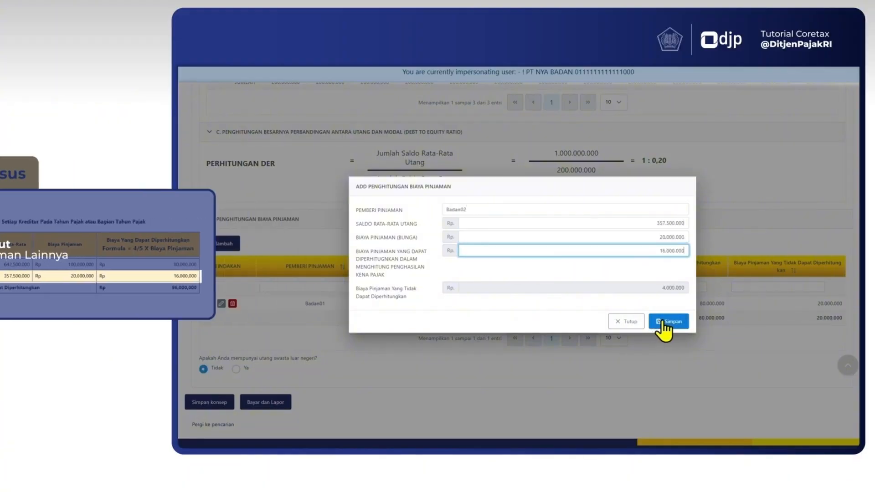
left_click(668, 321)
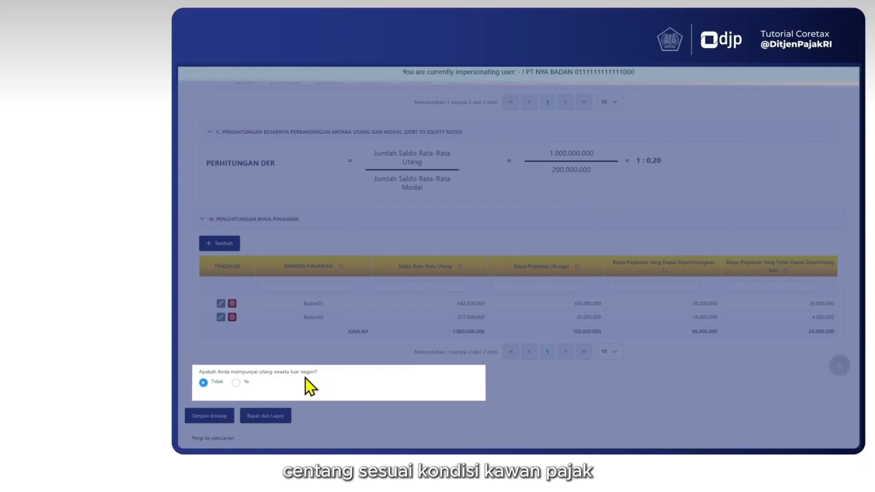
Try Ya for the foreign private debt question, set the answer back to Tidak, and save the return as a draft.
left_click(237, 384)
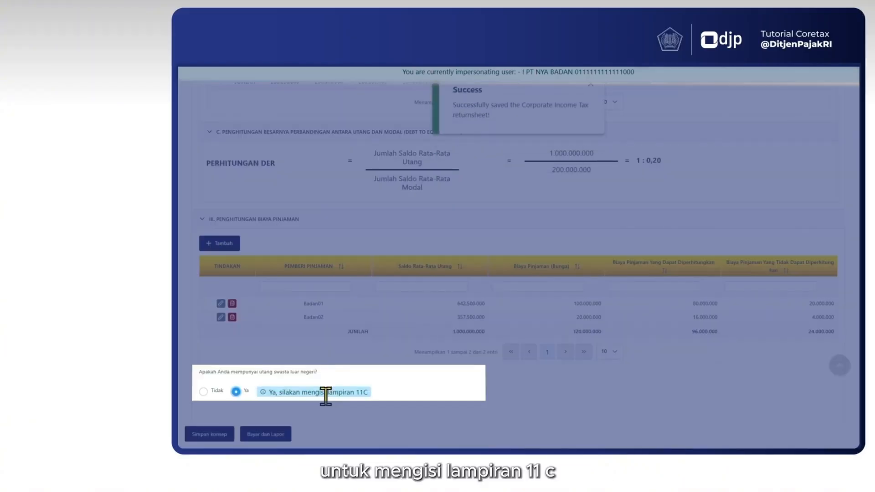
left_click(203, 391)
left_click(211, 414)
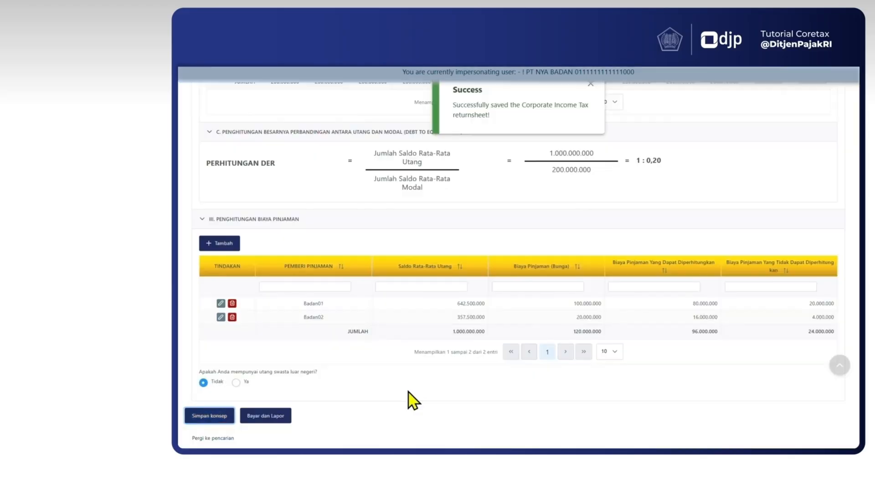